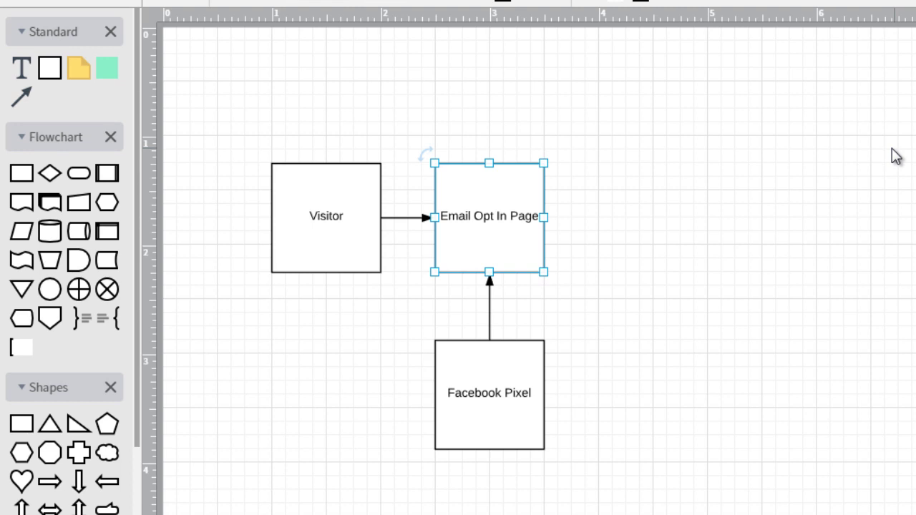
- Replace the center box's 'Email Opt In Page' label with 'Blog Post'
{"action": "left_click", "coordinate": [682, 115]}
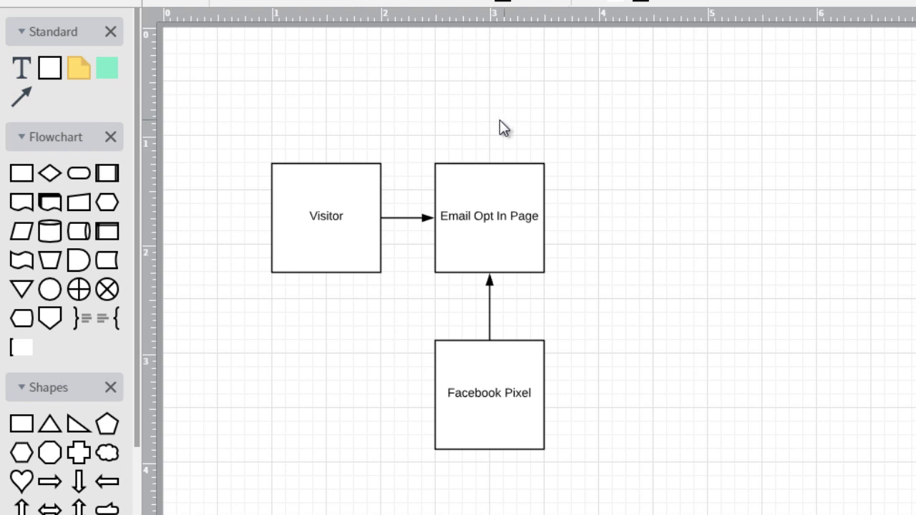
{"action": "left_click", "coordinate": [346, 194]}
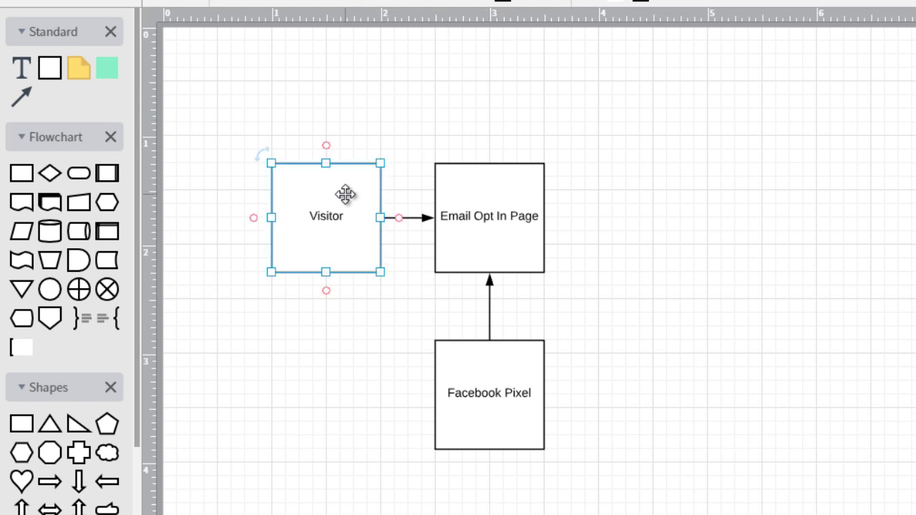
{"action": "left_click_drag", "start_coordinate": [493, 213], "coordinate": [496, 216]}
{"action": "double_click", "coordinate": [496, 216]}
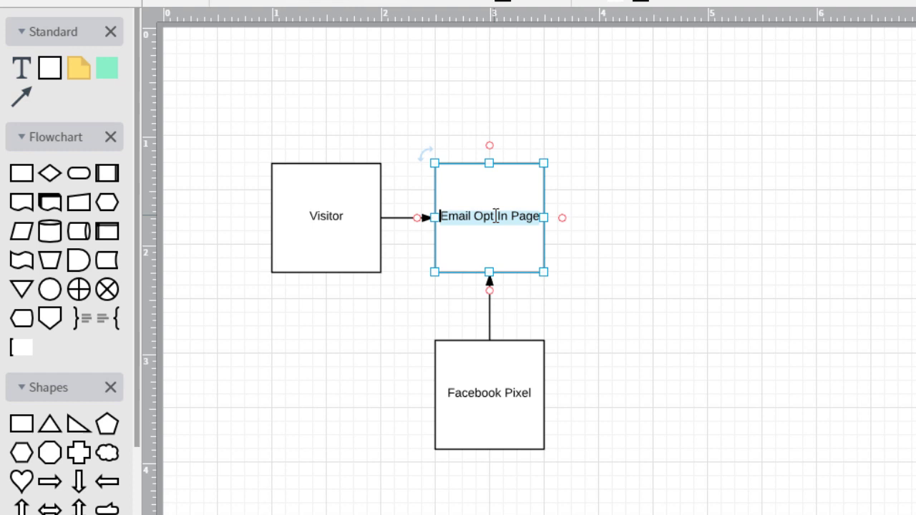
{"action": "key", "text": "BackSpace"}
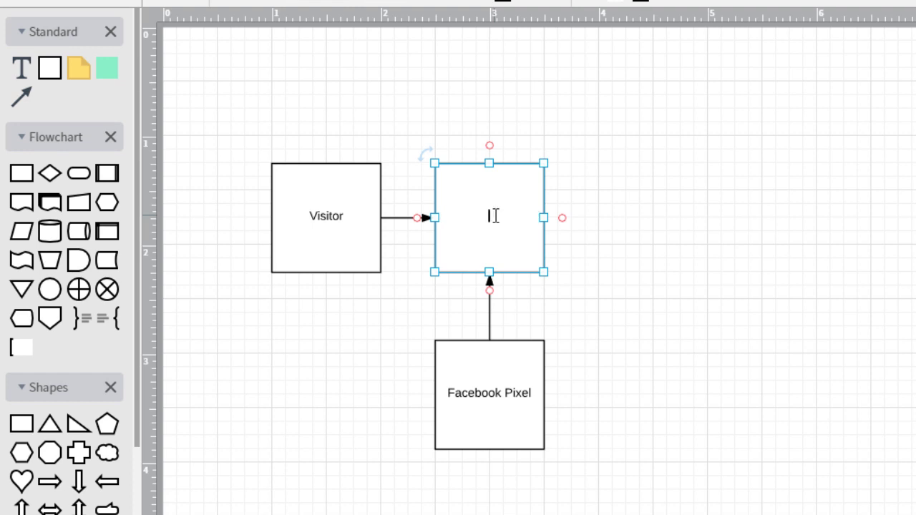
{"action": "type", "text": "Blog"}
{"action": "type", "text": " Post"}
{"action": "left_click", "coordinate": [585, 172]}
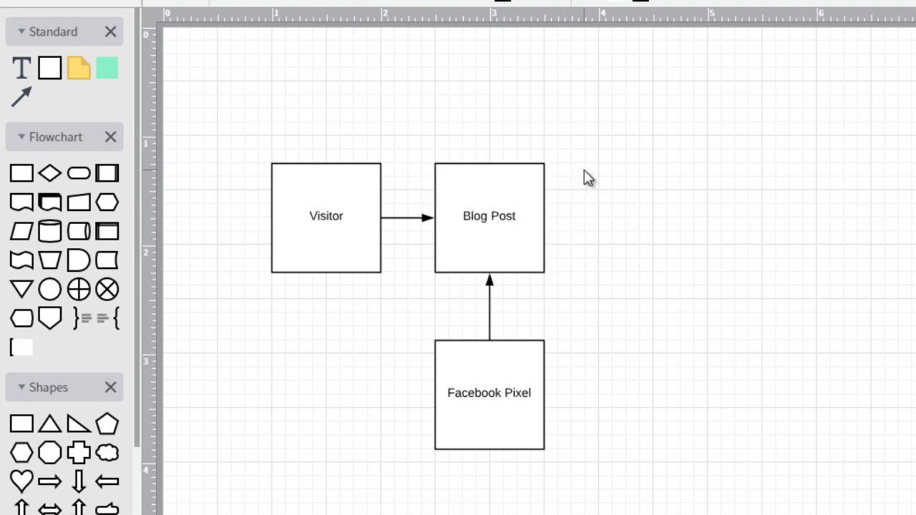
{"action": "left_click", "coordinate": [482, 195]}
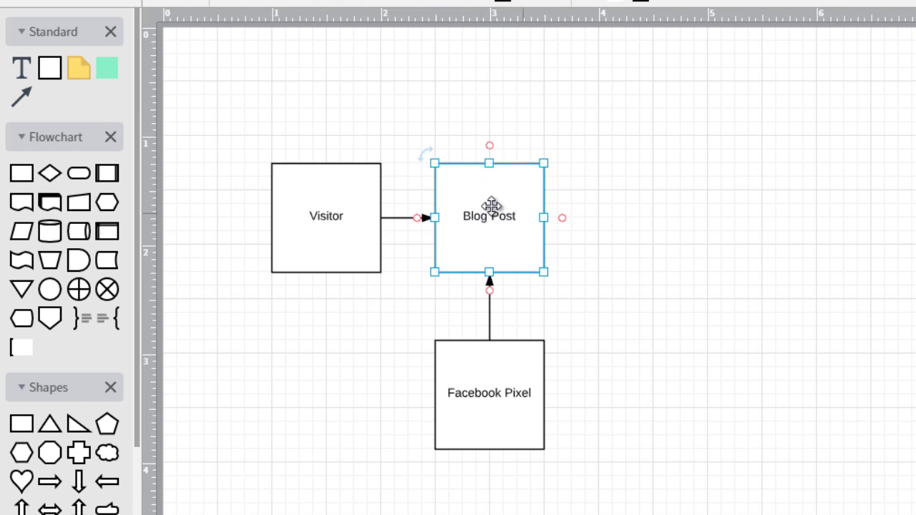
{"action": "left_click", "coordinate": [489, 382]}
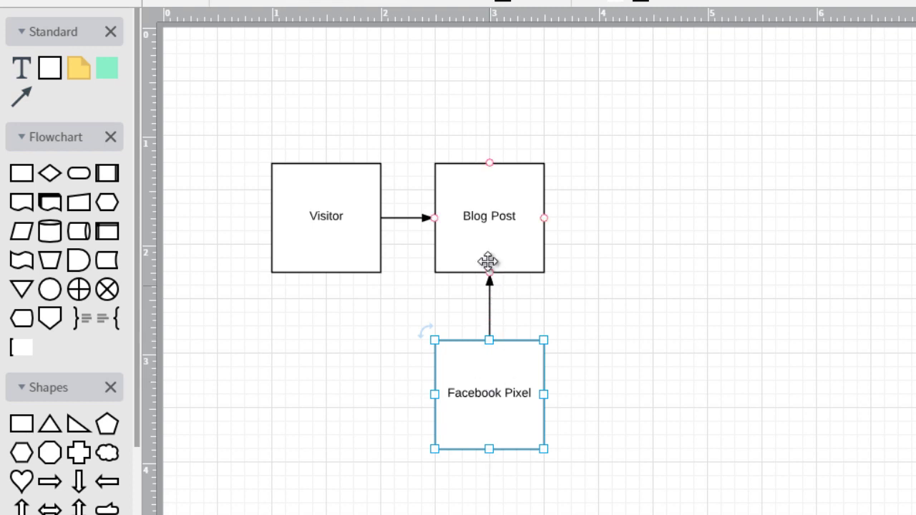
{"action": "left_click", "coordinate": [487, 222]}
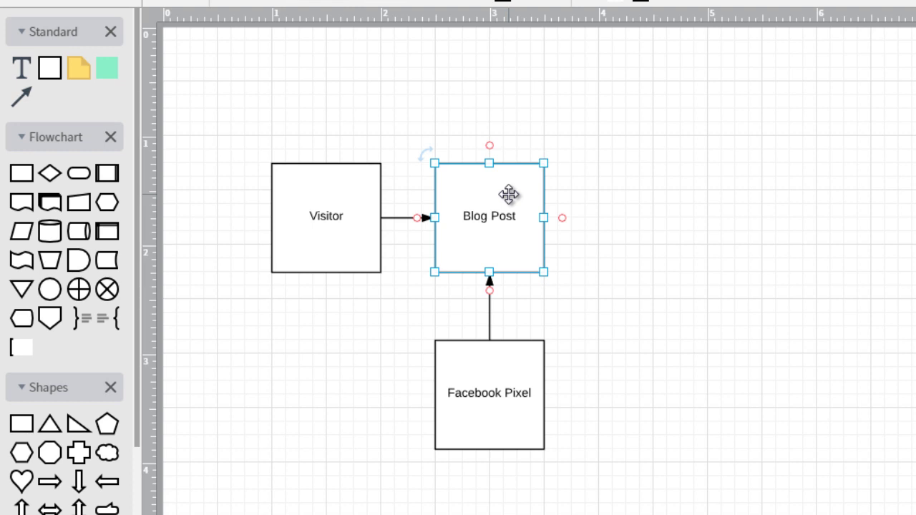
{"action": "left_click", "coordinate": [510, 206]}
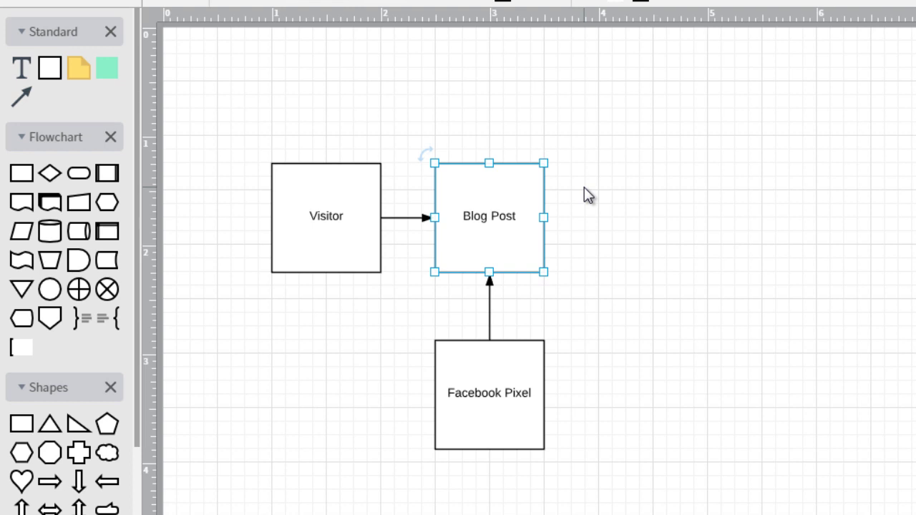
- Duplicate the Facebook Pixel box to its right and connect Visitor's bottom to the copy
{"action": "left_click", "coordinate": [509, 378]}
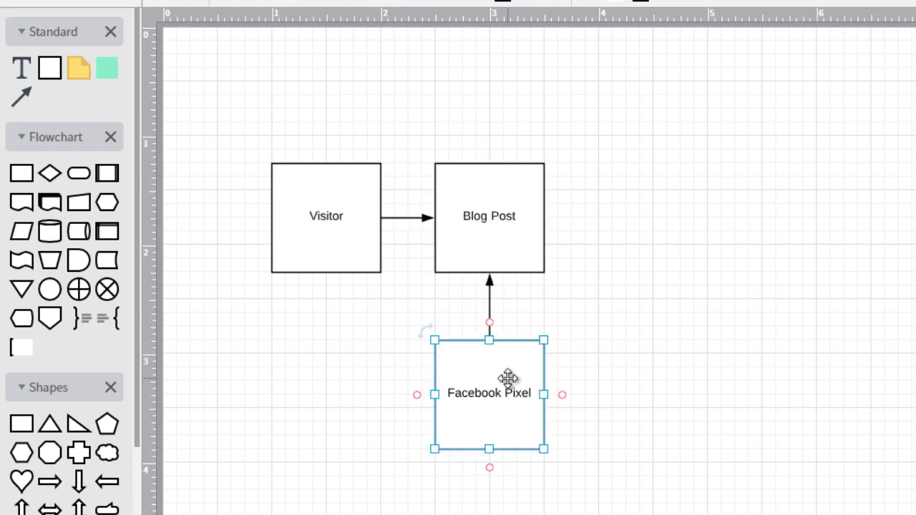
{"action": "key", "text": "ctrl+d"}
{"action": "mouse_move", "coordinate": [508, 378]}
{"action": "left_mouse_down"}
{"action": "mouse_move", "coordinate": [669, 362]}
{"action": "mouse_move", "coordinate": [665, 374]}
{"action": "left_mouse_up"}
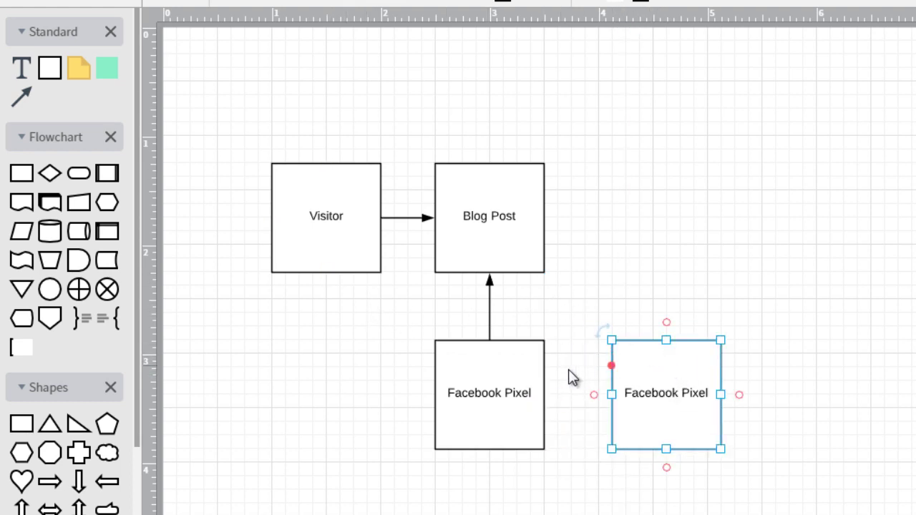
{"action": "mouse_move", "coordinate": [326, 272]}
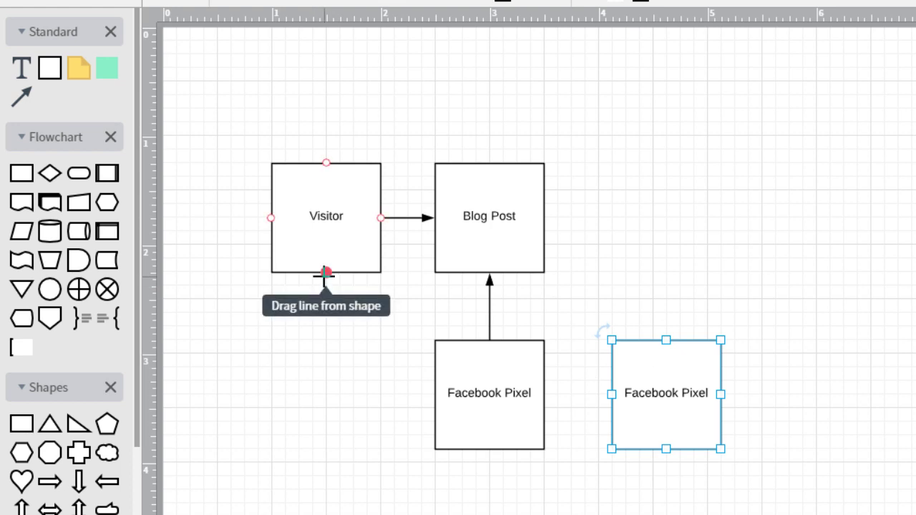
{"action": "mouse_move", "coordinate": [325, 273]}
{"action": "left_mouse_down"}
{"action": "mouse_move", "coordinate": [717, 356]}
{"action": "mouse_move", "coordinate": [667, 355]}
{"action": "left_mouse_up"}
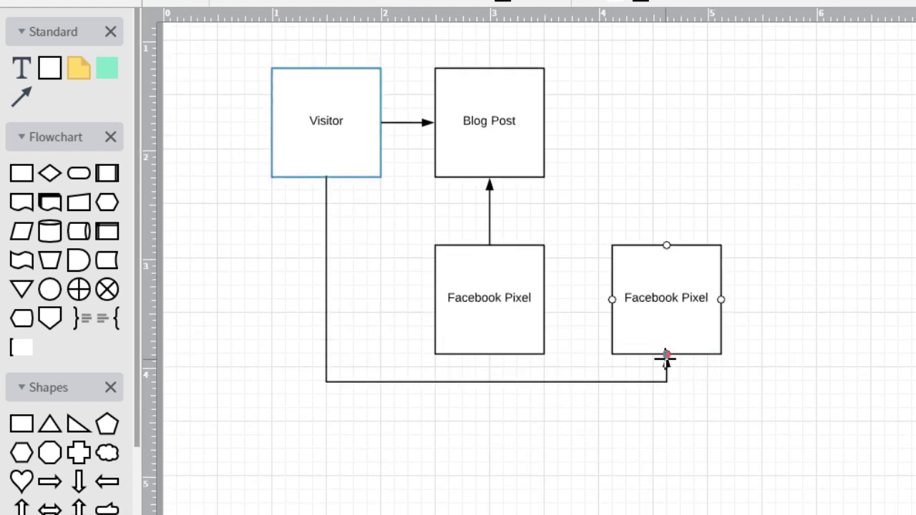
- Label the copied box 'Custom Audience'
{"action": "double_click", "coordinate": [660, 305]}
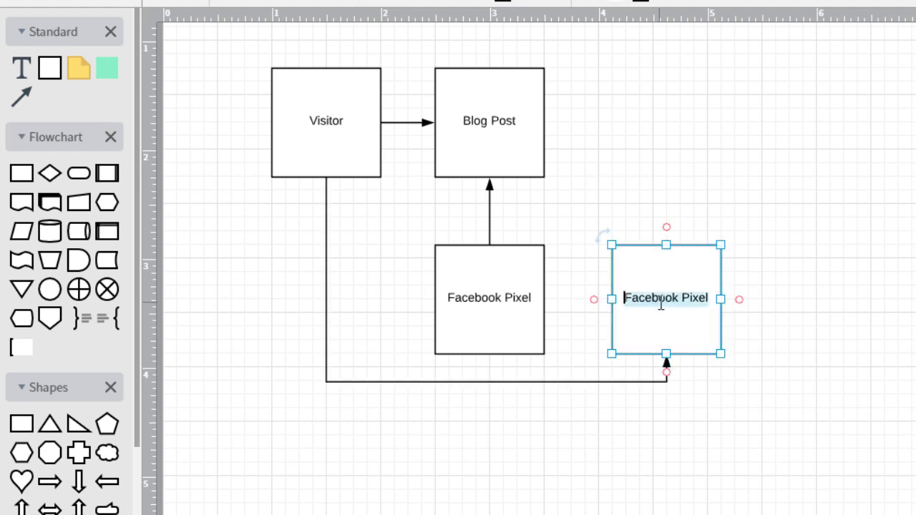
{"action": "type", "text": "Custom Audi"}
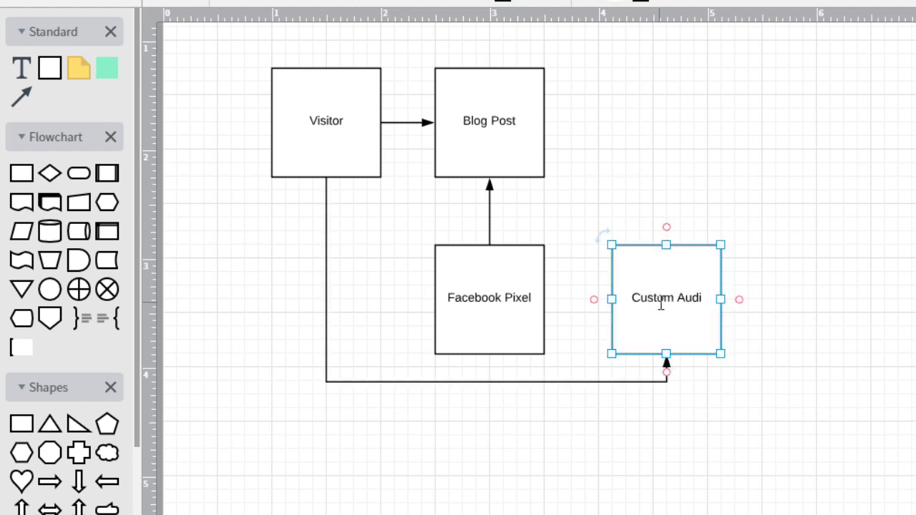
{"action": "type", "text": "ence"}
{"action": "left_click", "coordinate": [787, 271]}
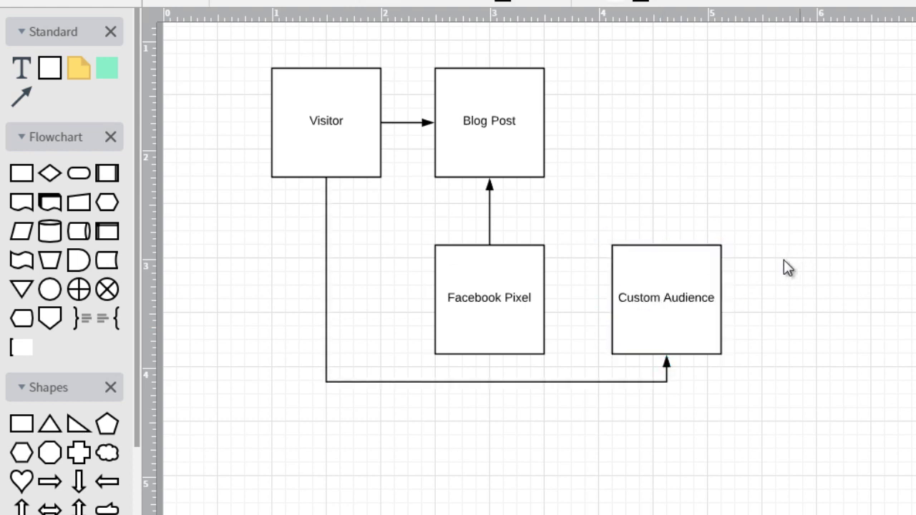
{"action": "left_click", "coordinate": [675, 299]}
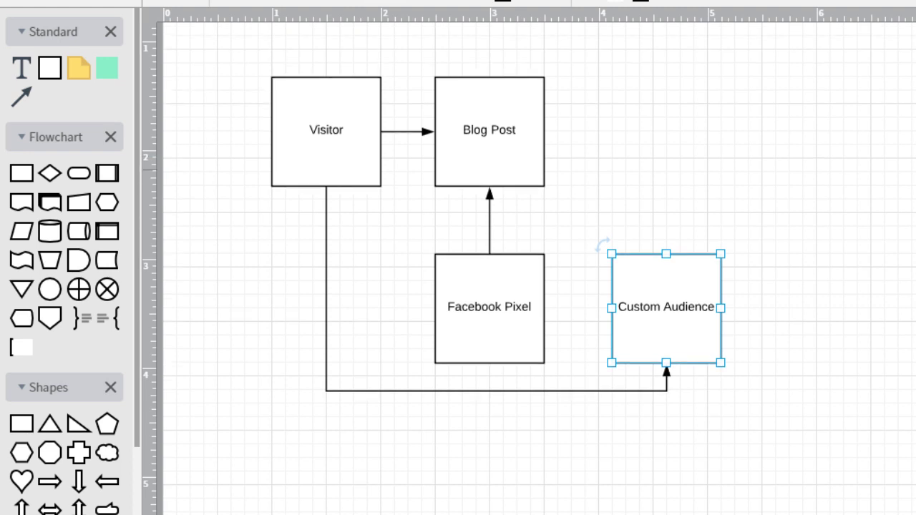
- Move the copied box up to the top right and label it 'Facebook Ad'
{"action": "scroll", "coordinate": [635, 325], "scroll_direction": "up", "scroll_amount": 3}
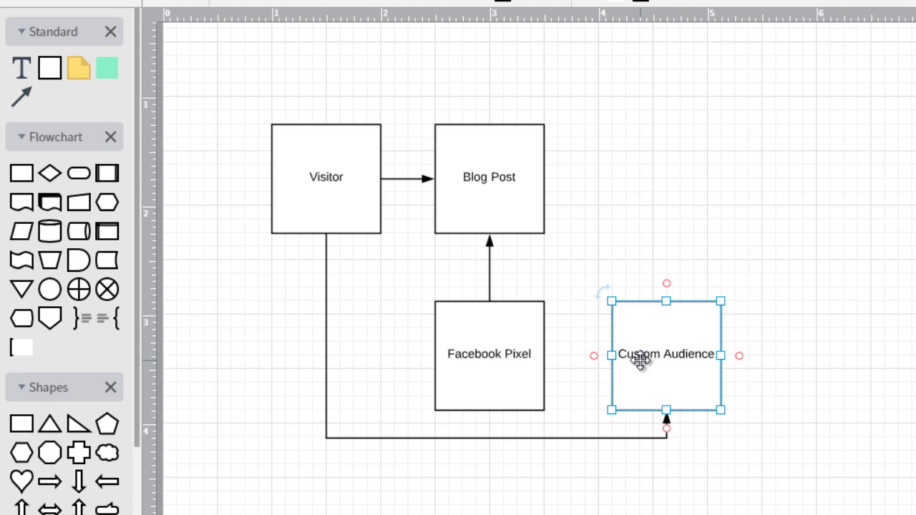
{"action": "mouse_move", "coordinate": [640, 361]}
{"action": "left_mouse_down"}
{"action": "mouse_move", "coordinate": [679, 238]}
{"action": "mouse_move", "coordinate": [673, 177]}
{"action": "left_mouse_up"}
{"action": "double_click", "coordinate": [673, 178]}
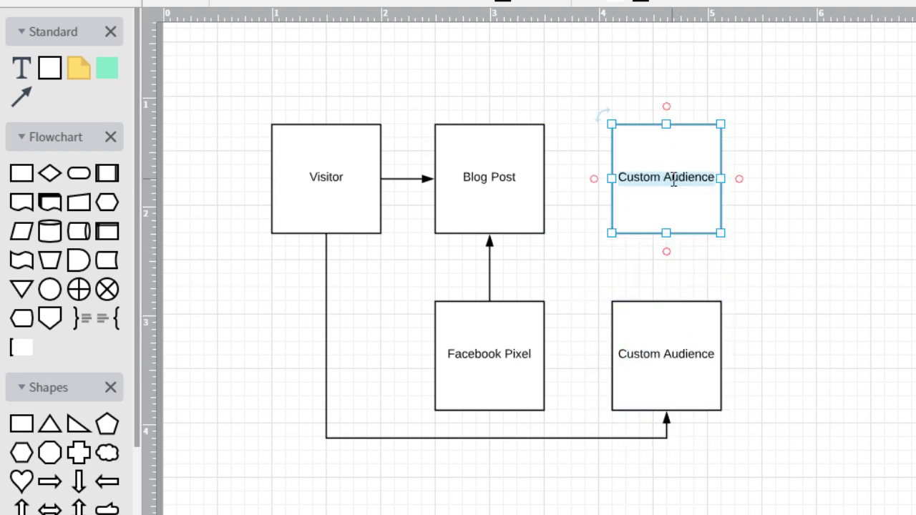
{"action": "type", "text": "Face"}
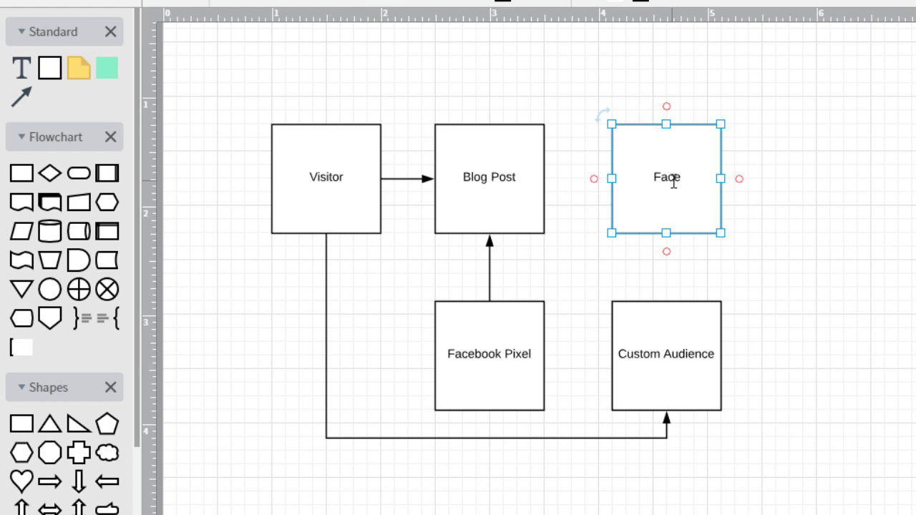
{"action": "type", "text": "book Ad"}
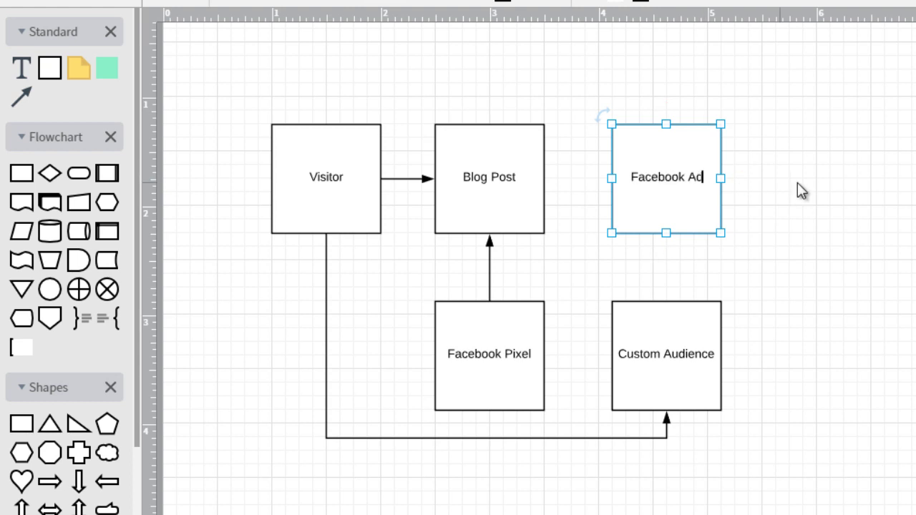
{"action": "left_click", "coordinate": [797, 182]}
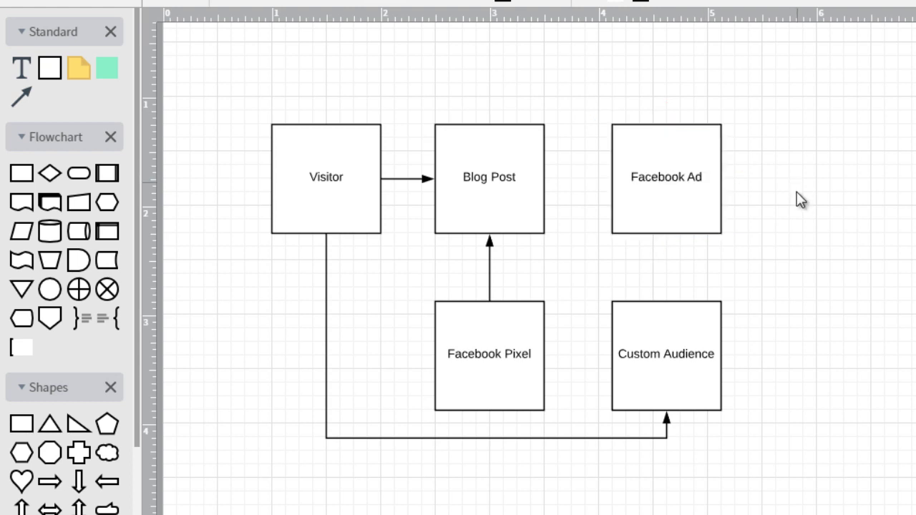
- Draw an arrow from Facebook Ad down into Custom Audience
{"action": "left_click", "coordinate": [649, 326]}
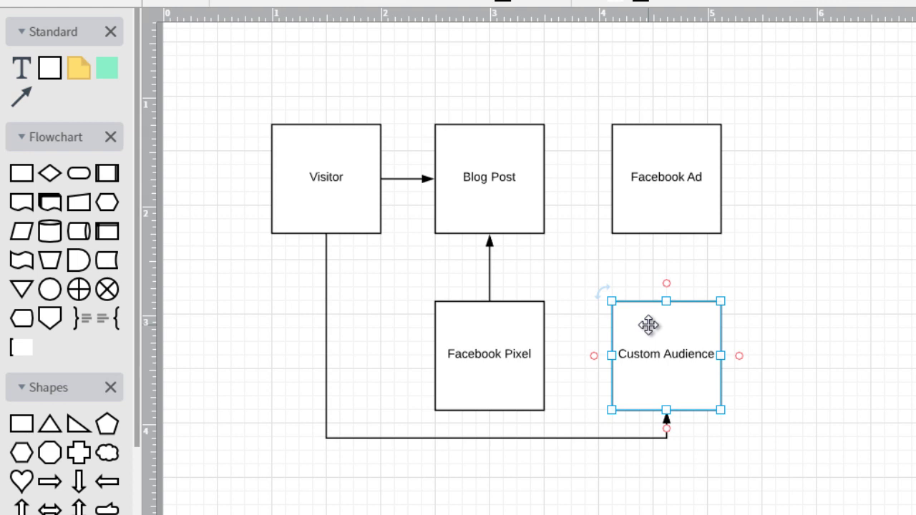
{"action": "left_click", "coordinate": [763, 300]}
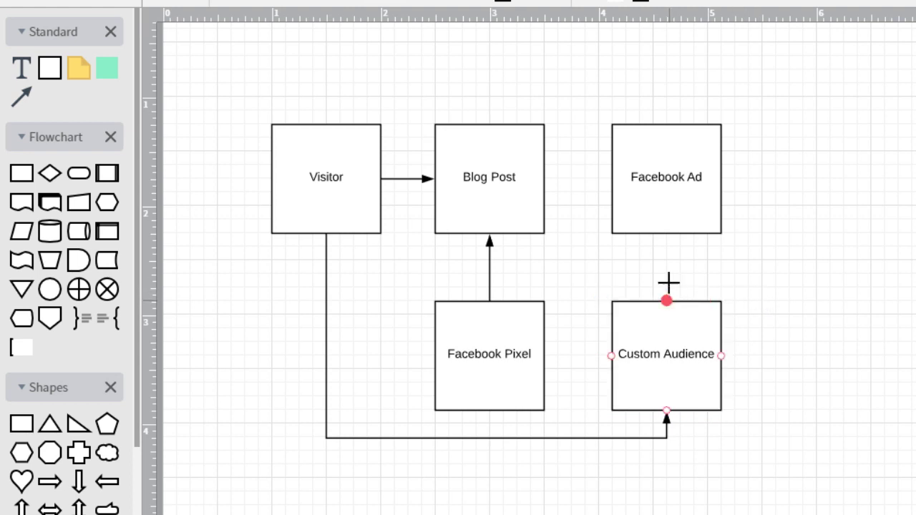
{"action": "left_click_drag", "start_coordinate": [666, 233], "coordinate": [668, 300]}
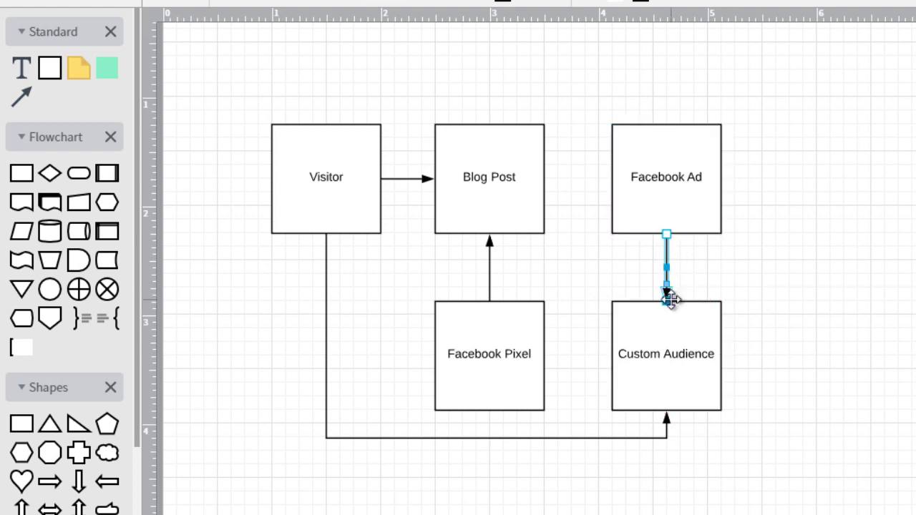
{"action": "left_click", "coordinate": [679, 215]}
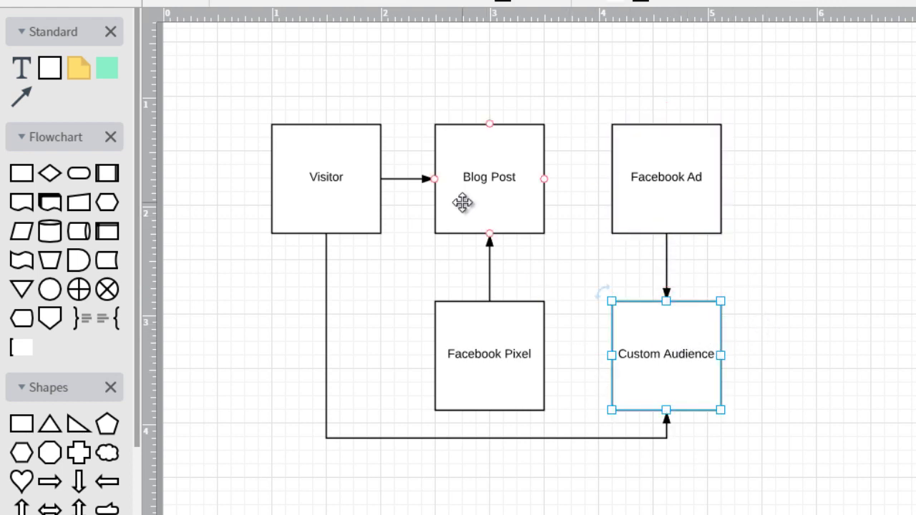
{"action": "left_click", "coordinate": [754, 150]}
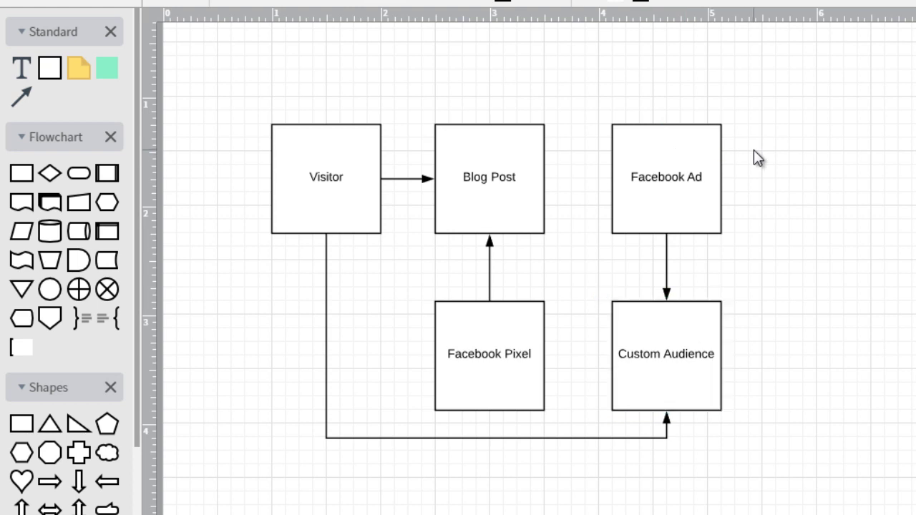
{"action": "left_click", "coordinate": [351, 198]}
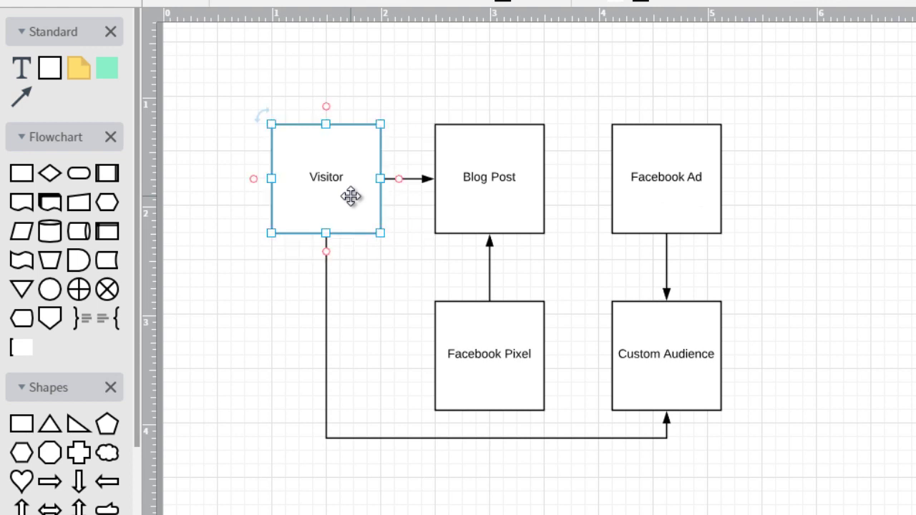
{"action": "left_click", "coordinate": [496, 183]}
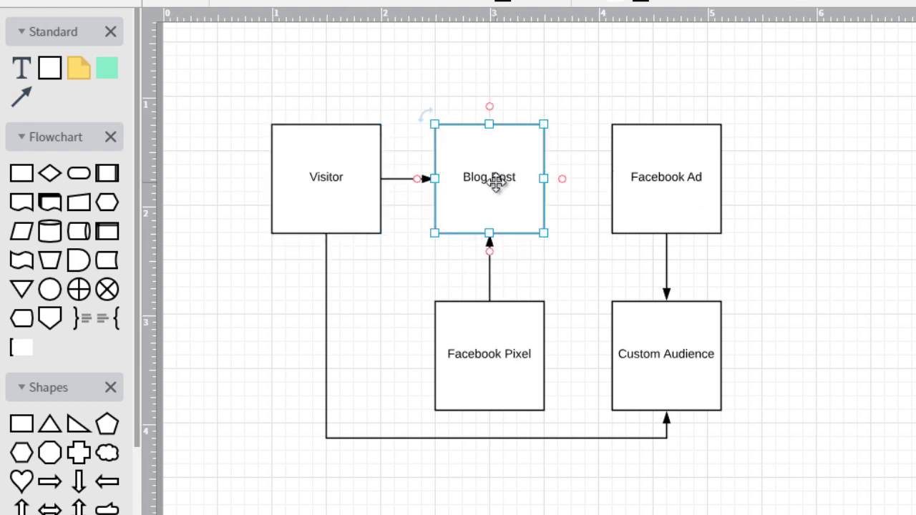
{"action": "left_click", "coordinate": [506, 325]}
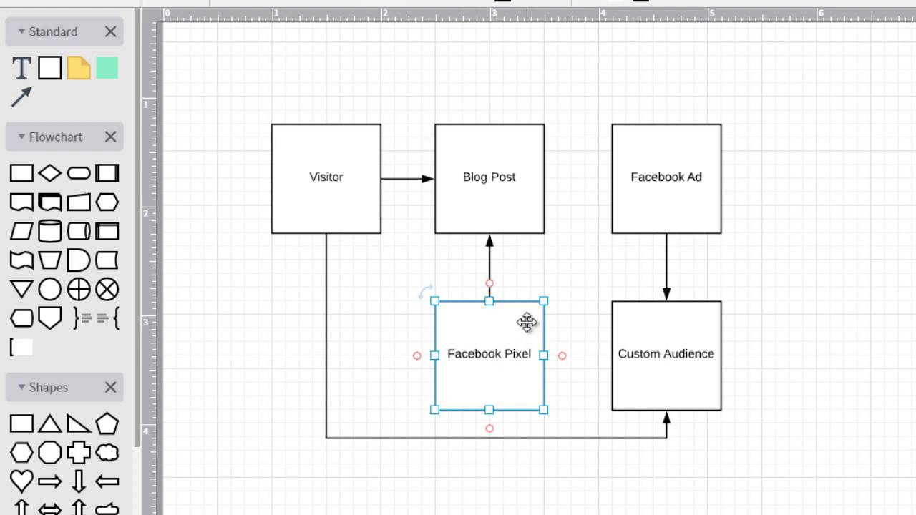
{"action": "left_click", "coordinate": [478, 161]}
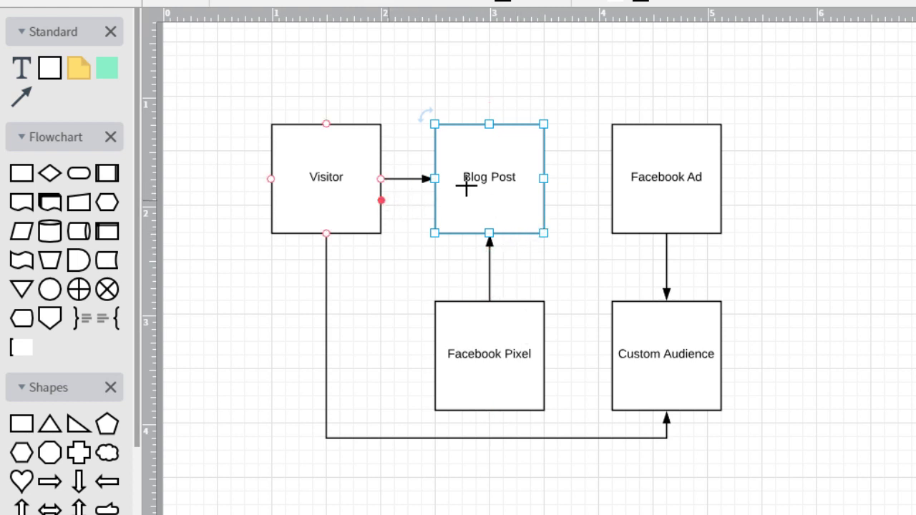
{"action": "left_click", "coordinate": [678, 348]}
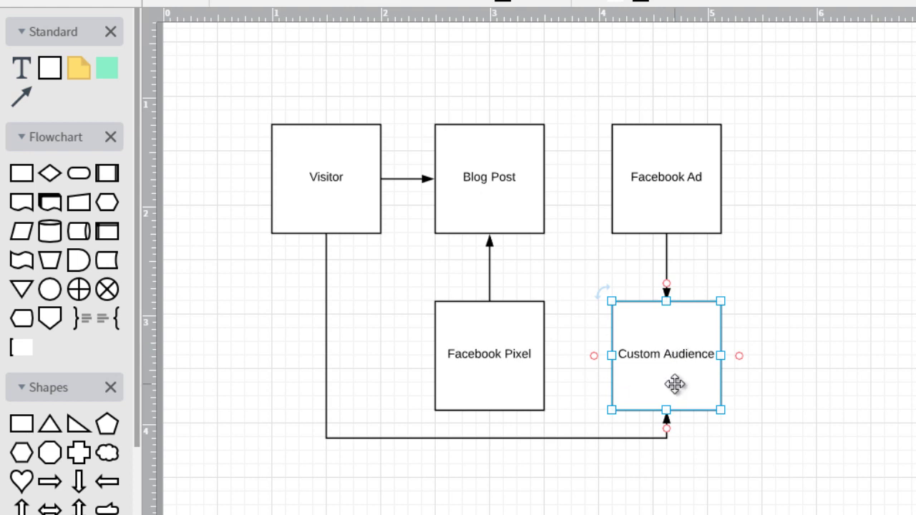
{"action": "left_click", "coordinate": [676, 206]}
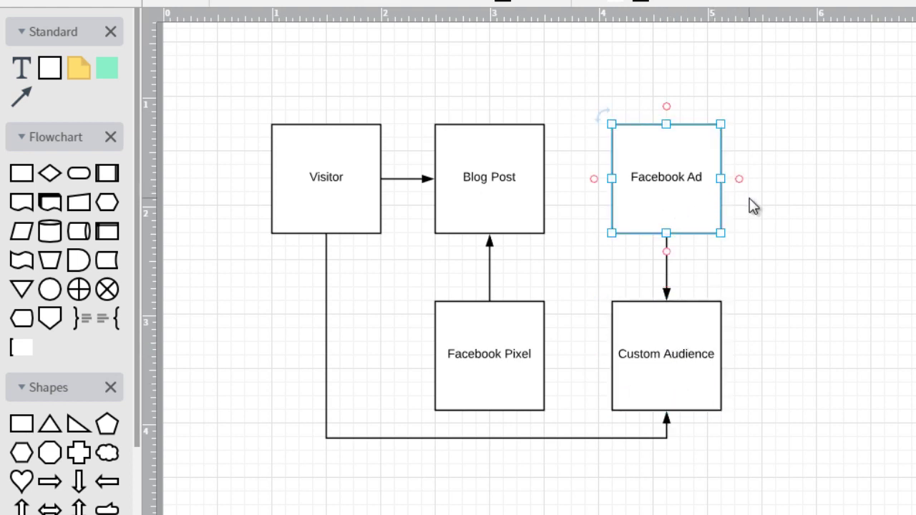
{"action": "left_click", "coordinate": [684, 344]}
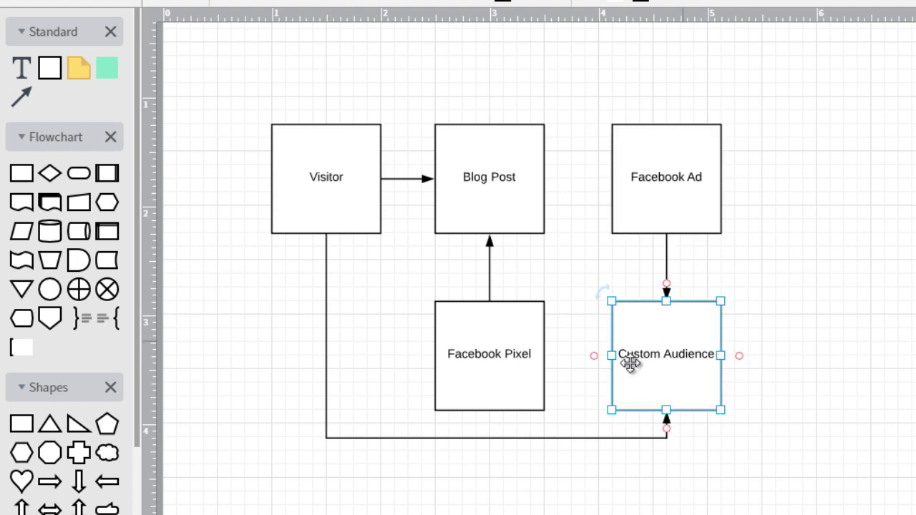
{"action": "left_click", "coordinate": [784, 248]}
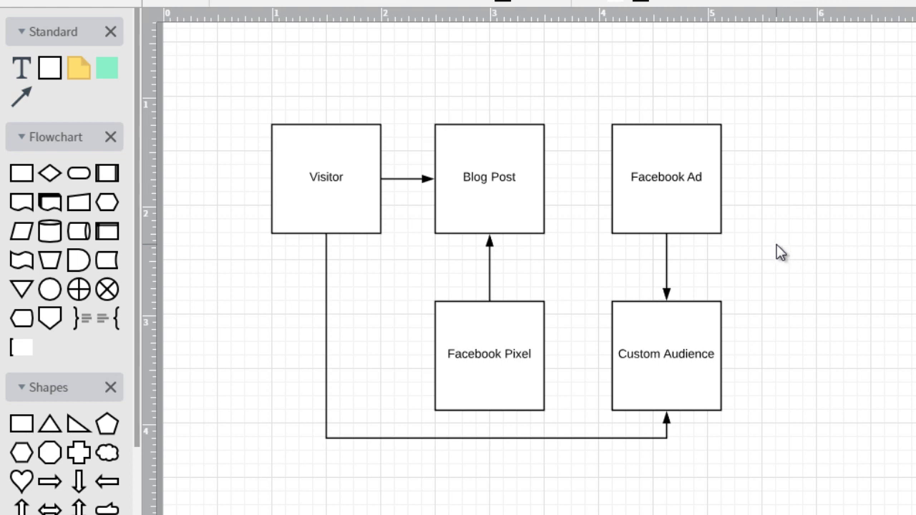
{"action": "left_click", "coordinate": [519, 338]}
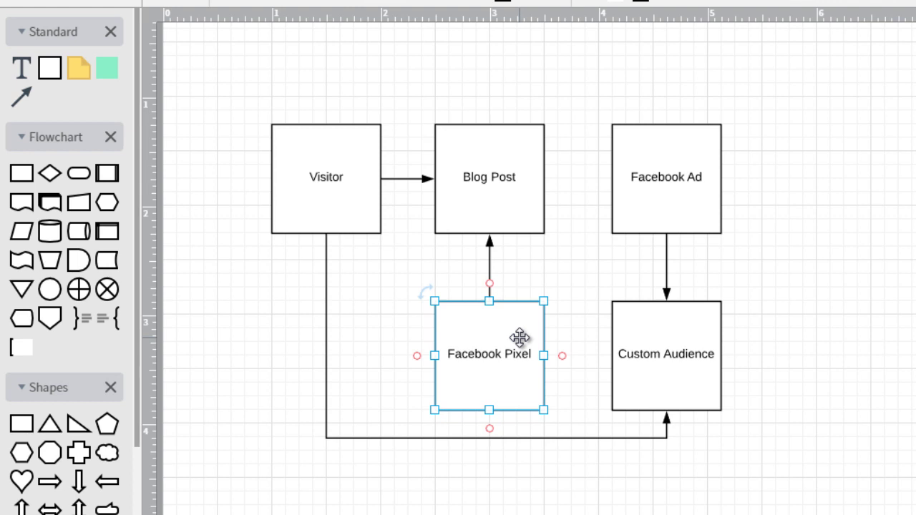